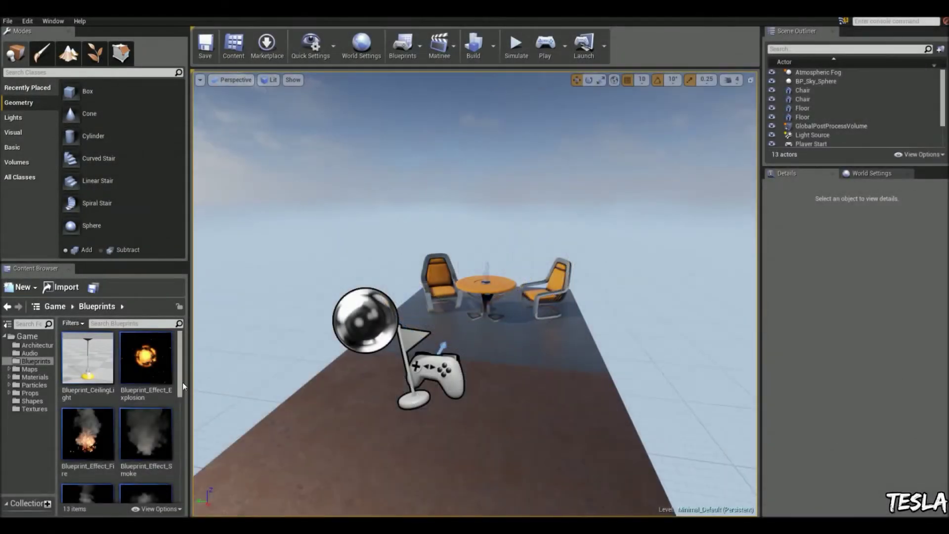
Step: Open the Character blueprint from the Blueprints folder for editing
drag(178, 378, 175, 420)
double_click(148, 415)
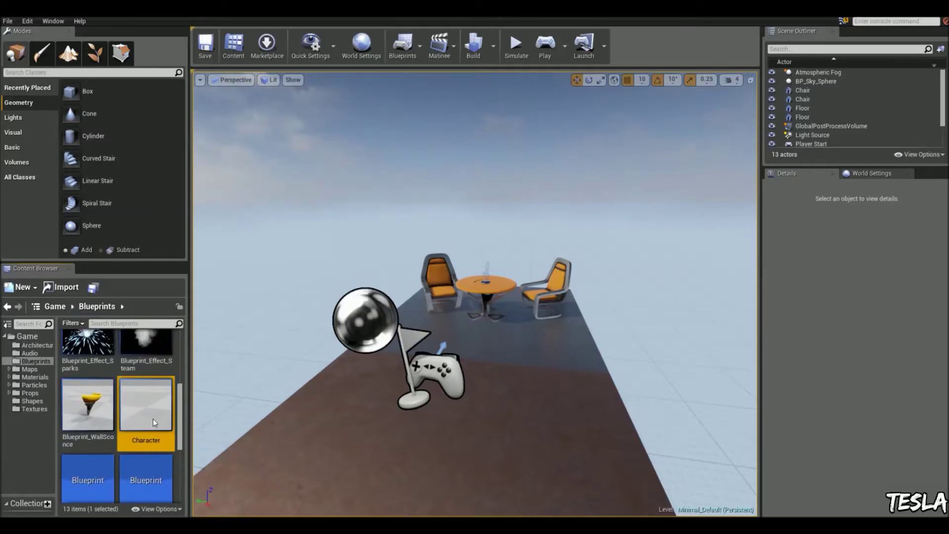
scroll(499, 282, down, 3)
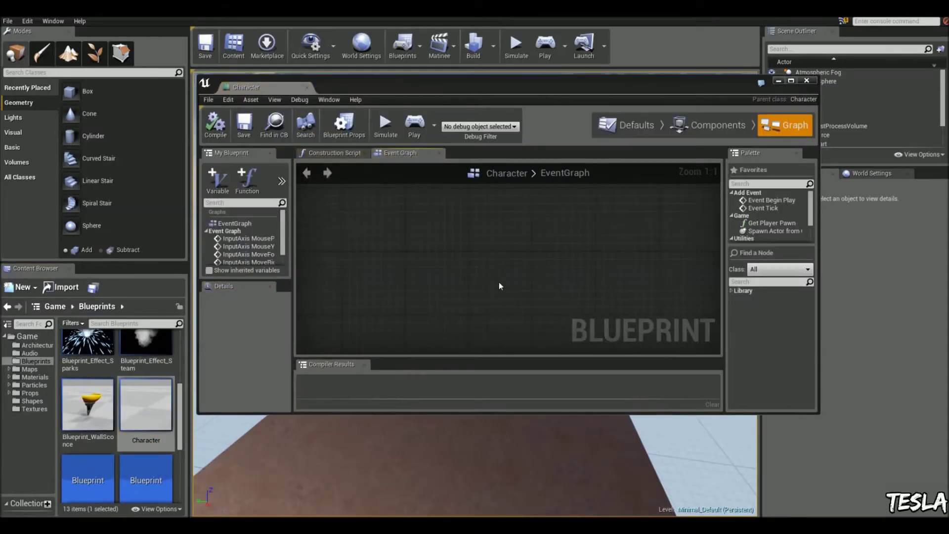
Step: Add a B key input event node to the Character blueprint's event graph
right_click(418, 275)
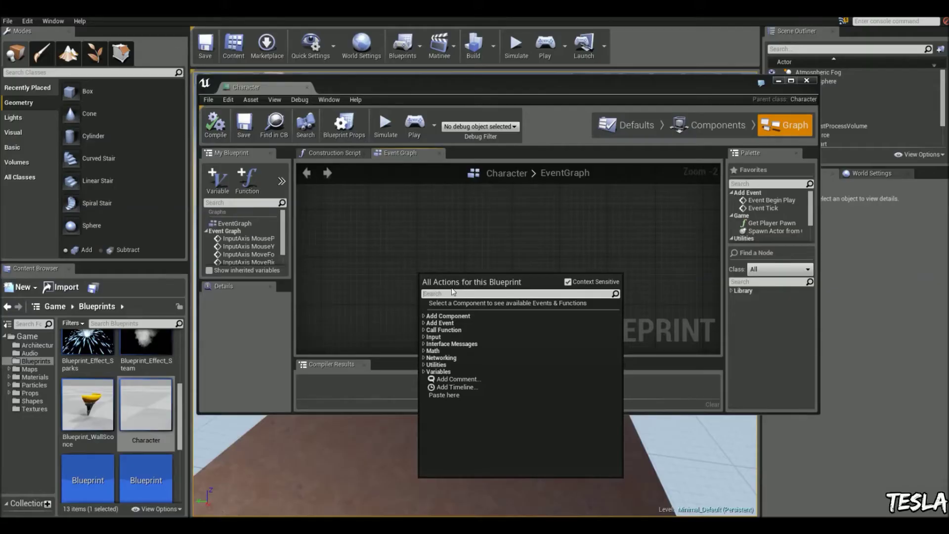
text(b)
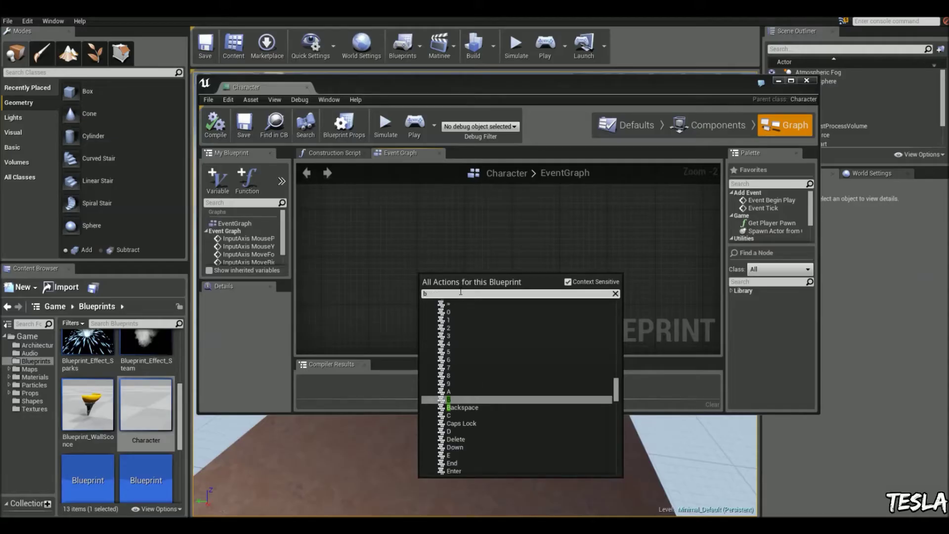
click(467, 396)
Step: Add a FlipFlop node driven by the B event's Pressed output and place it beside the event
drag(435, 303, 527, 277)
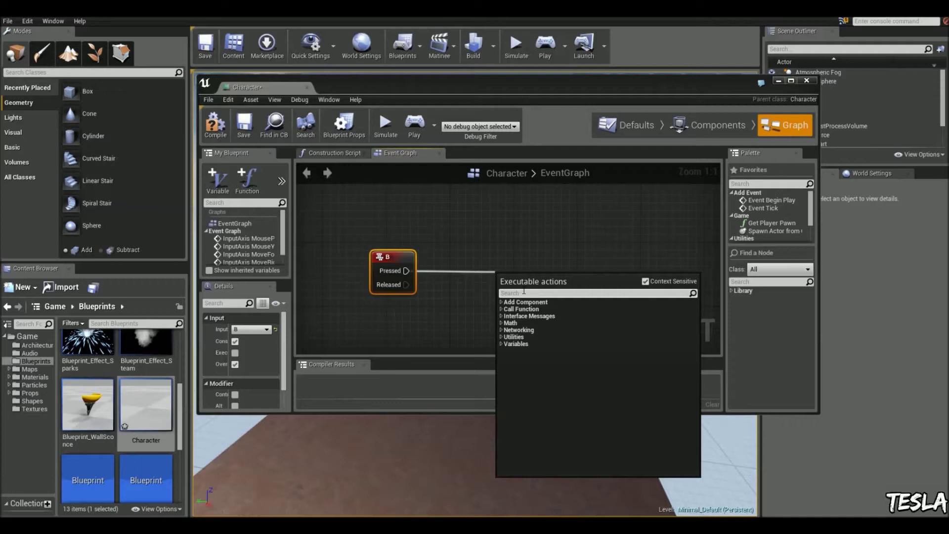
text(flip)
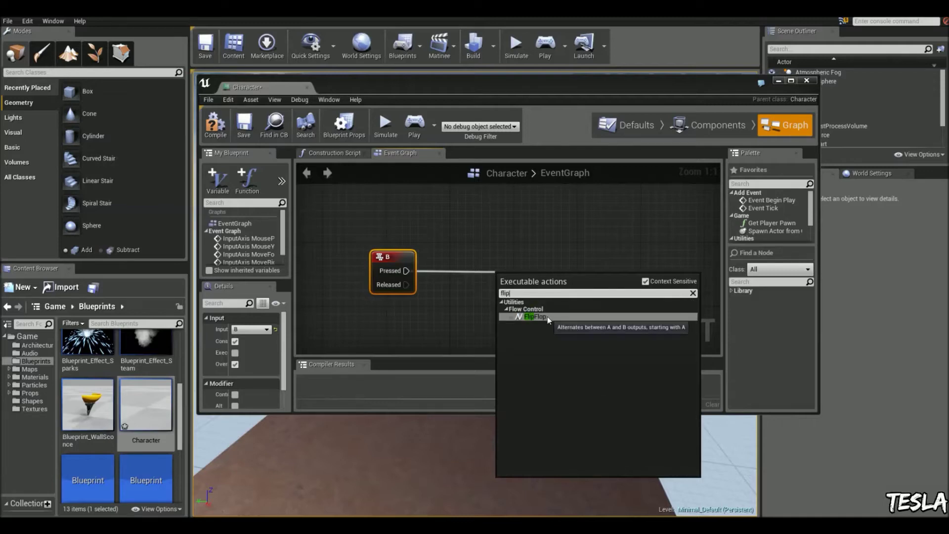
click(535, 316)
drag(514, 280, 489, 255)
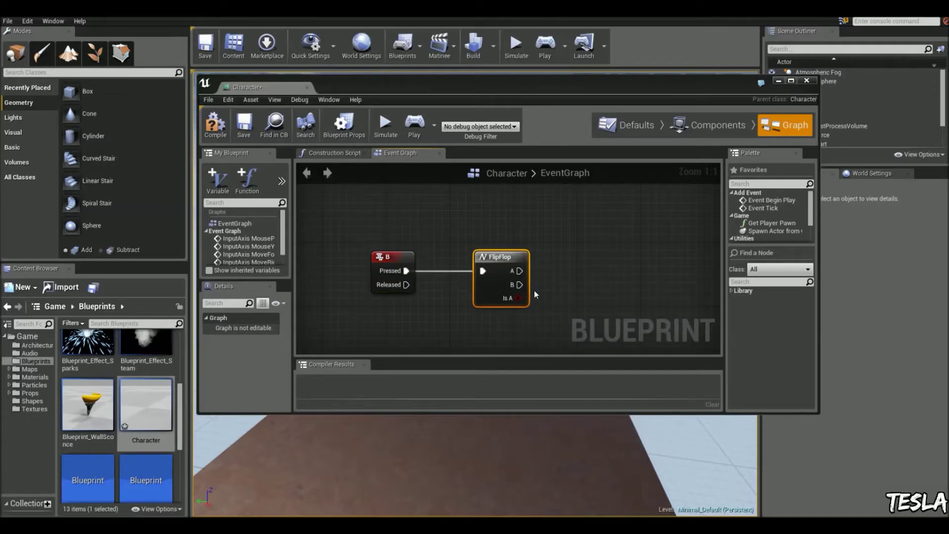
right_drag(564, 281, 479, 266)
click(518, 252)
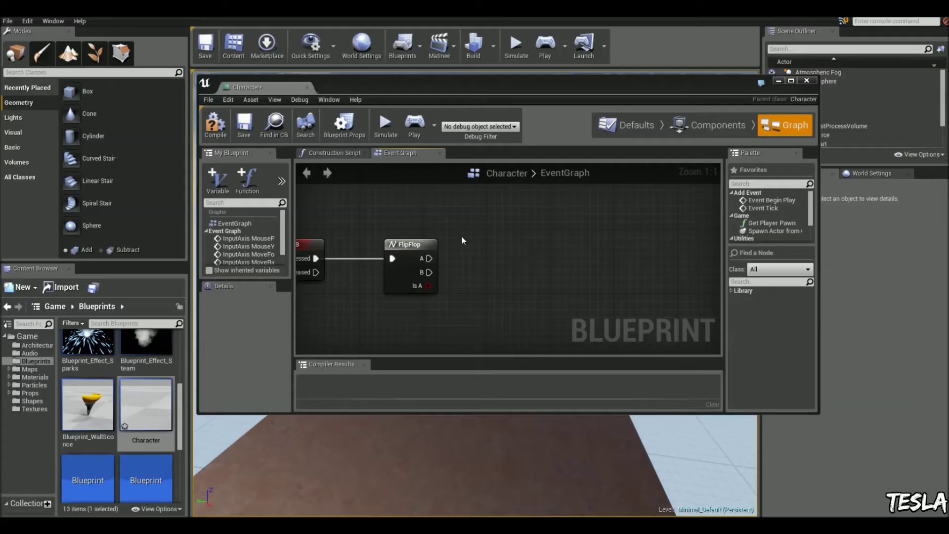
Step: Add a timeline node named zoom and position it beside the FlipFlop node
right_click(525, 236)
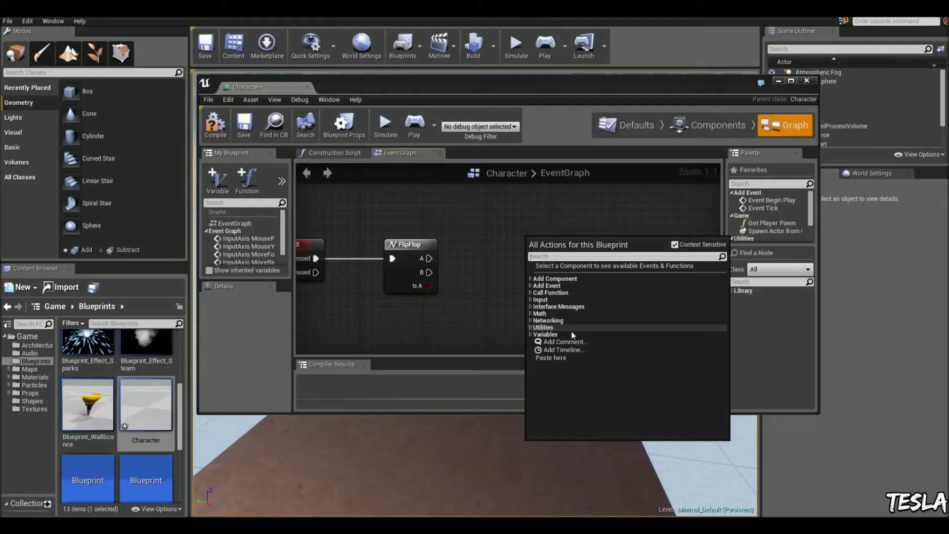
click(562, 350)
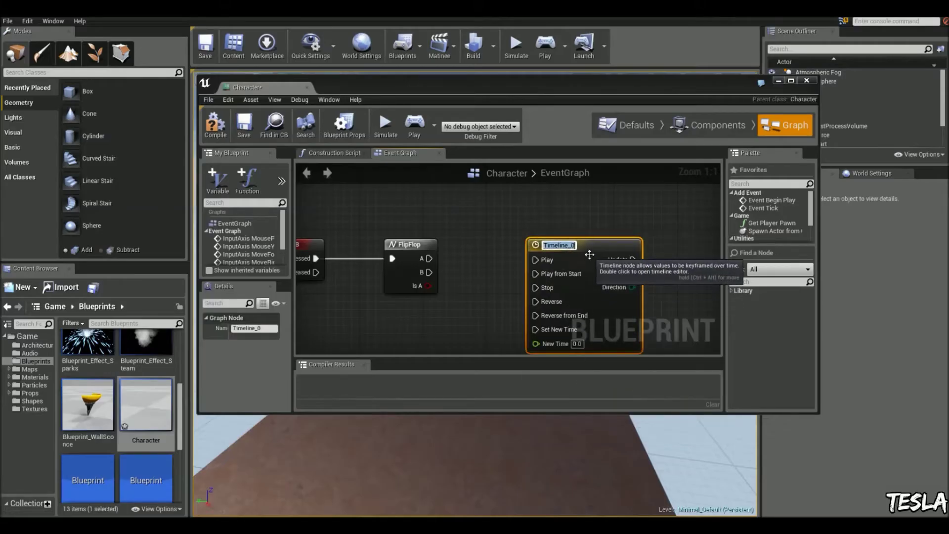
text(zoom)
key(Return)
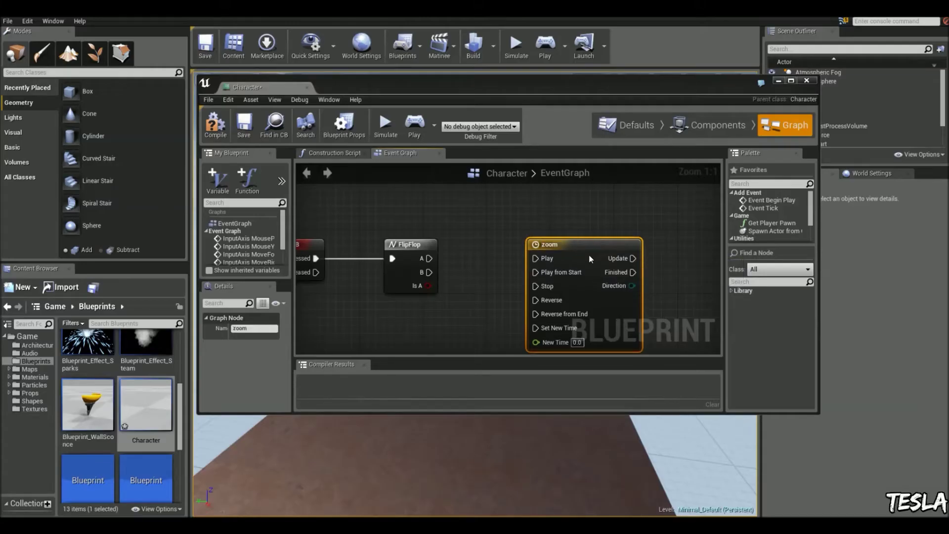
drag(556, 251, 547, 221)
click(465, 240)
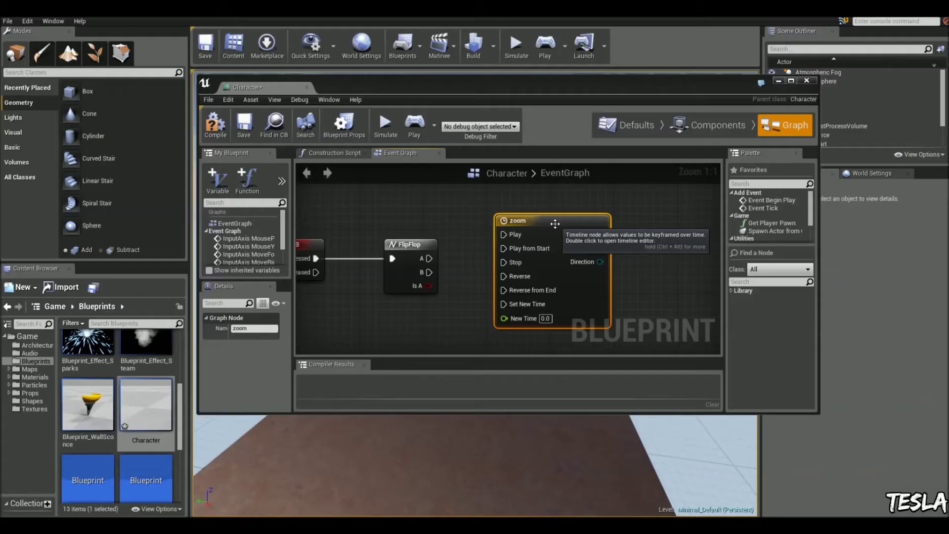
Step: Open the zoom timeline for editing and add a float track named zoom
double_click(555, 224)
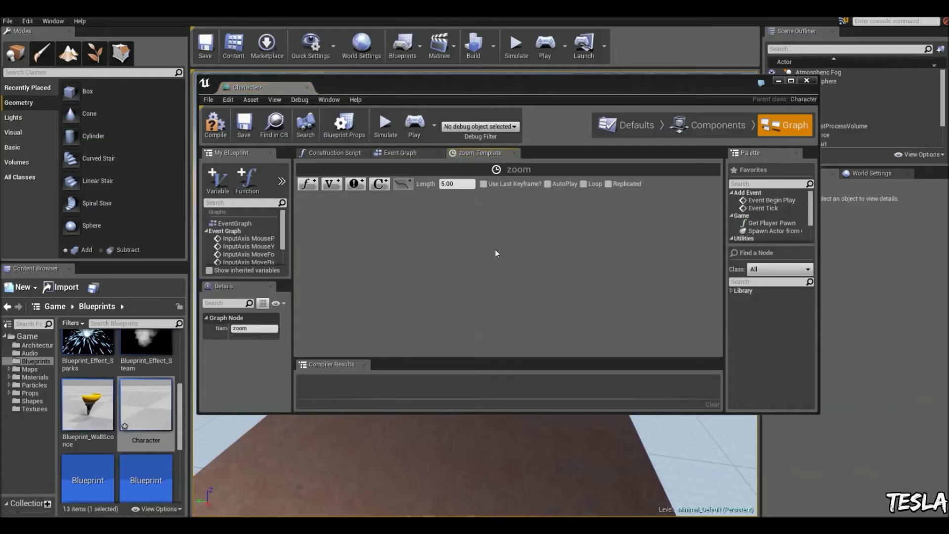
click(314, 185)
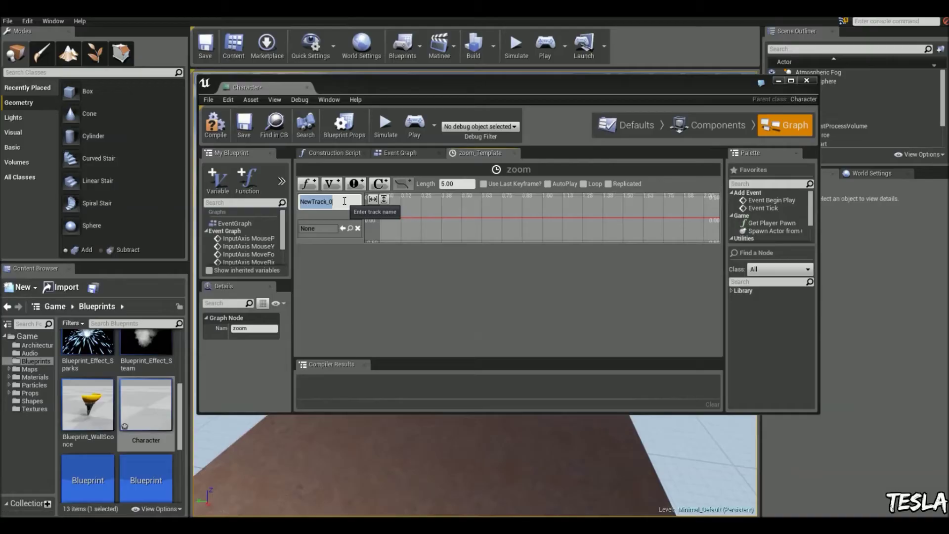
text(zoom)
key(Return)
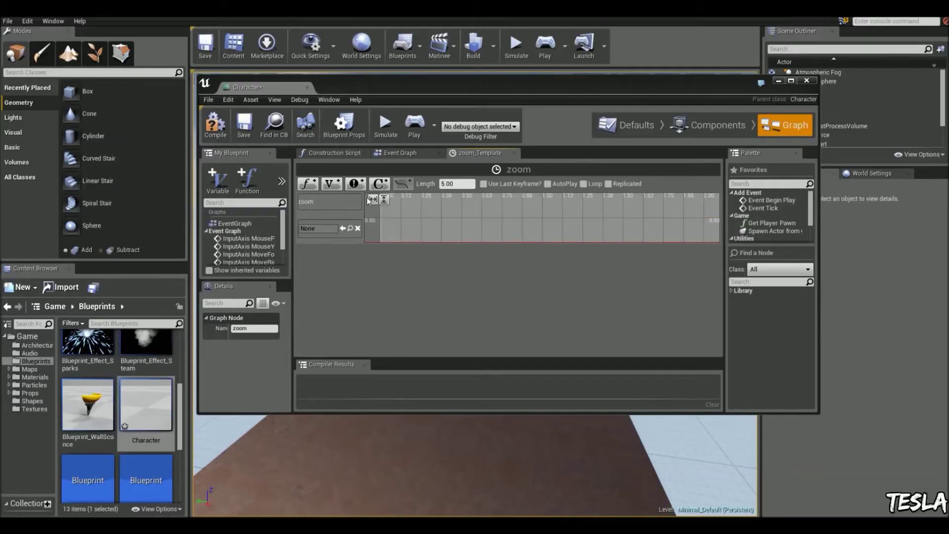
Step: Add a key at time 0 on the zoom track and set its value to 90
scroll(428, 220, down, 2)
right_click(442, 218)
click(407, 220)
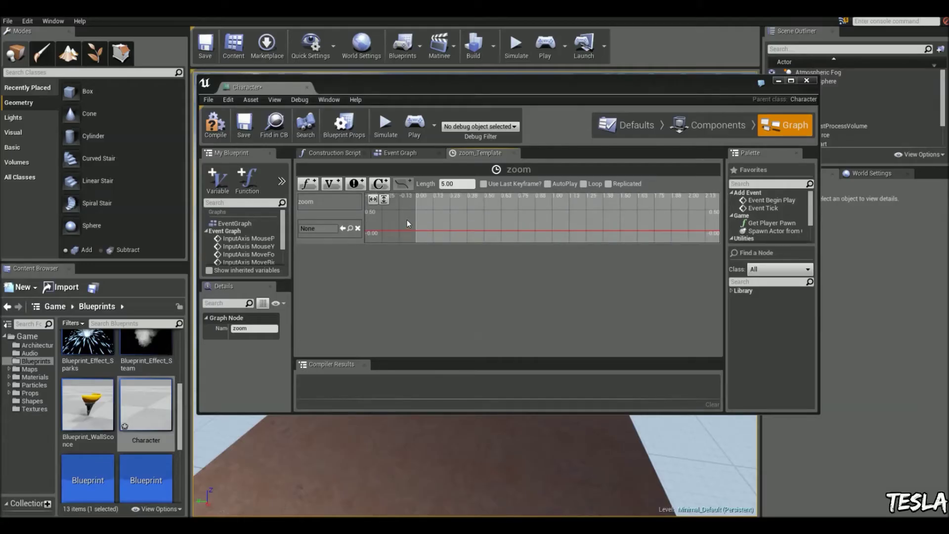
scroll(419, 221, up, 4)
mouse_move(419, 222)
right_down()
mouse_move(455, 222)
mouse_move(414, 226)
mouse_move(435, 219)
right_up()
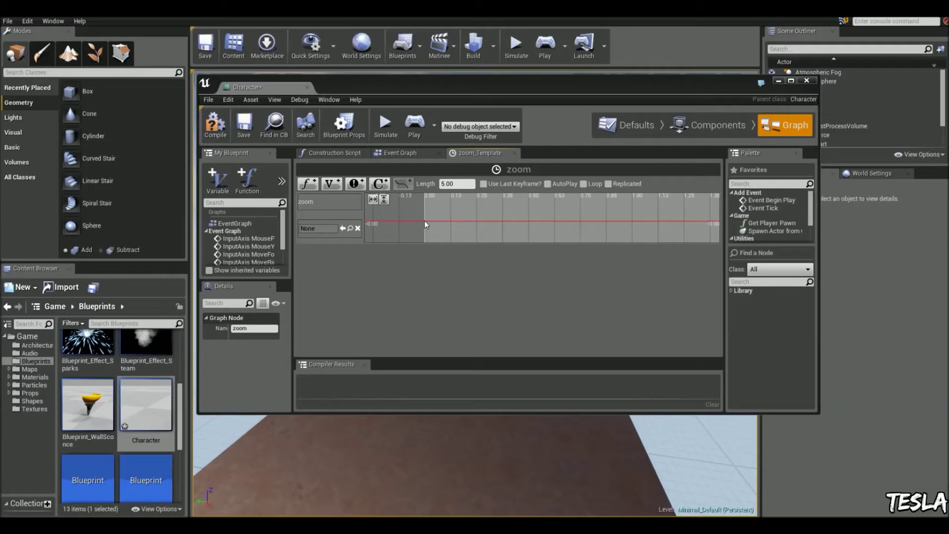
shift+click(424, 220)
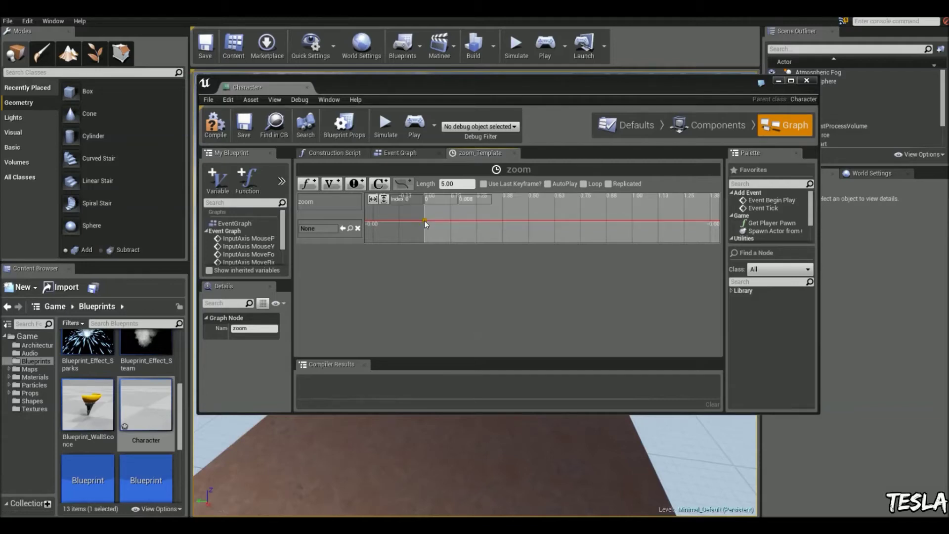
scroll(428, 222, up, 3)
right_drag(426, 222, 466, 222)
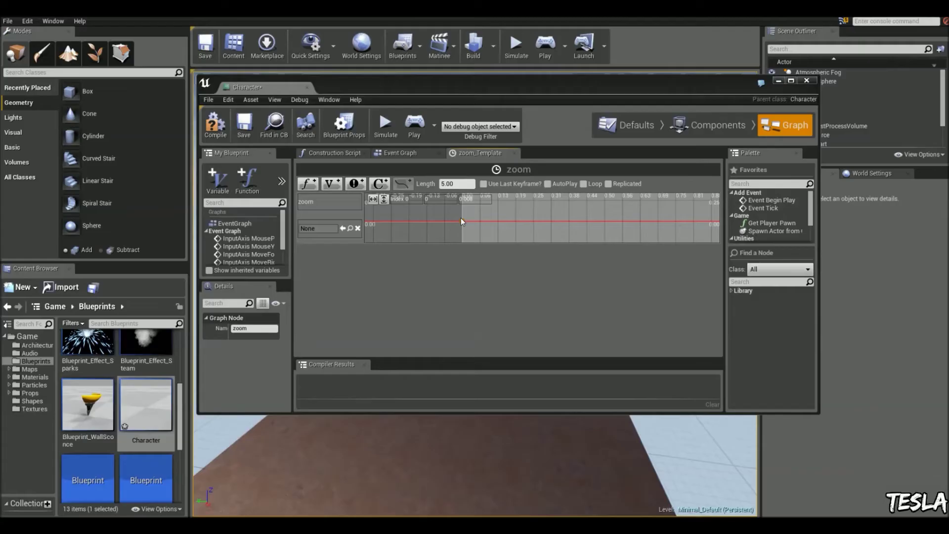
click(467, 199)
text(90)
key(Return)
right_drag(491, 212, 494, 217)
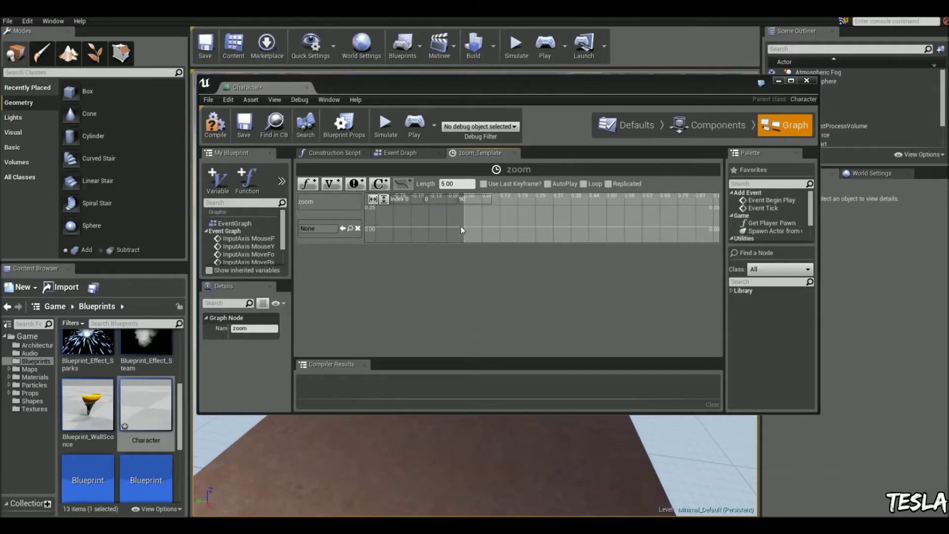
Step: Set the zoom timeline's length to 1
scroll(546, 218, down, 7)
right_drag(607, 213, 499, 211)
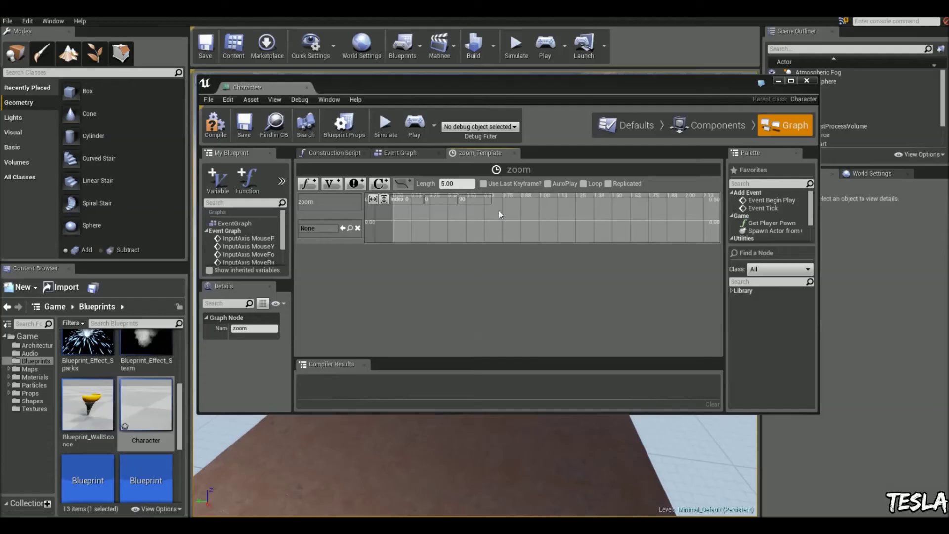
scroll(529, 225, down, 5)
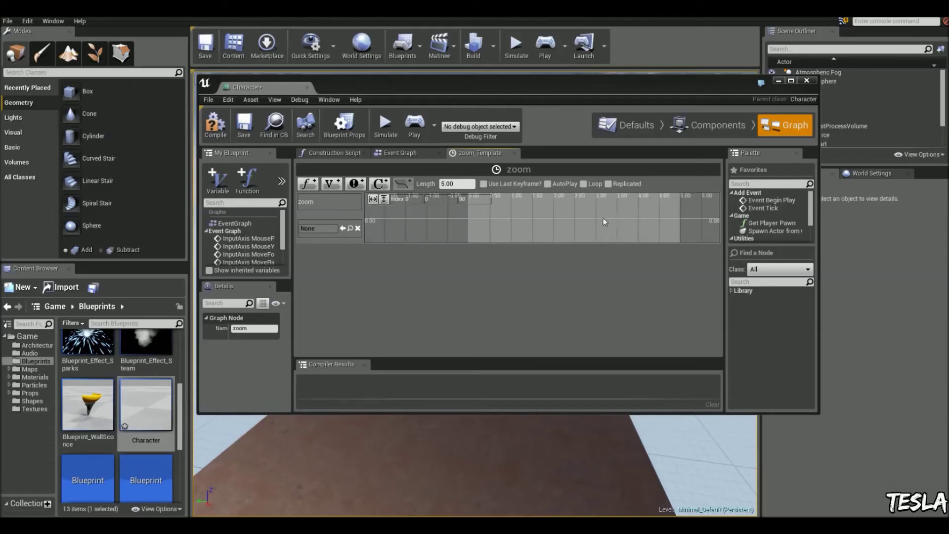
right_drag(614, 217, 604, 216)
scroll(604, 216, up, 3)
drag(457, 184, 412, 187)
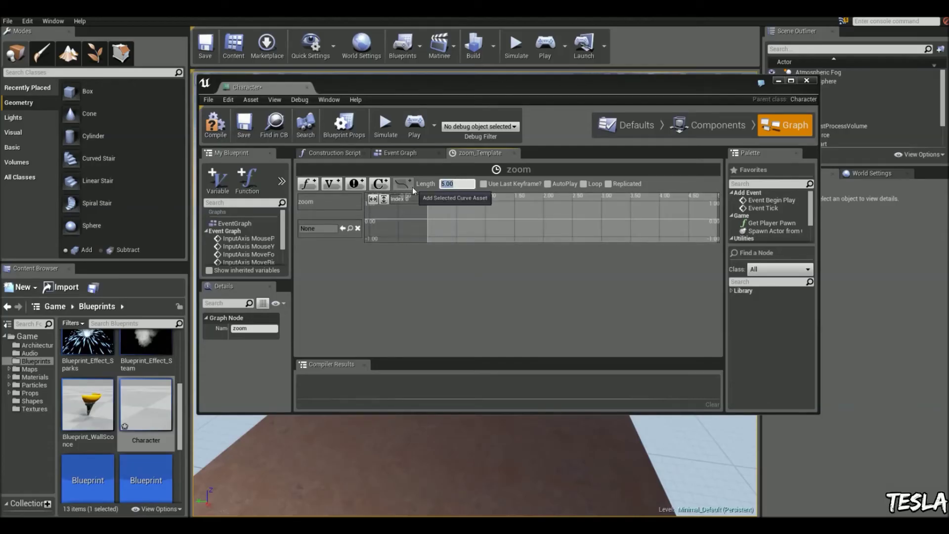
text(1)
key(Return)
Step: Add a second key at time 1 on the zoom track with value 25, and close the timeline editor
scroll(438, 229, up, 3)
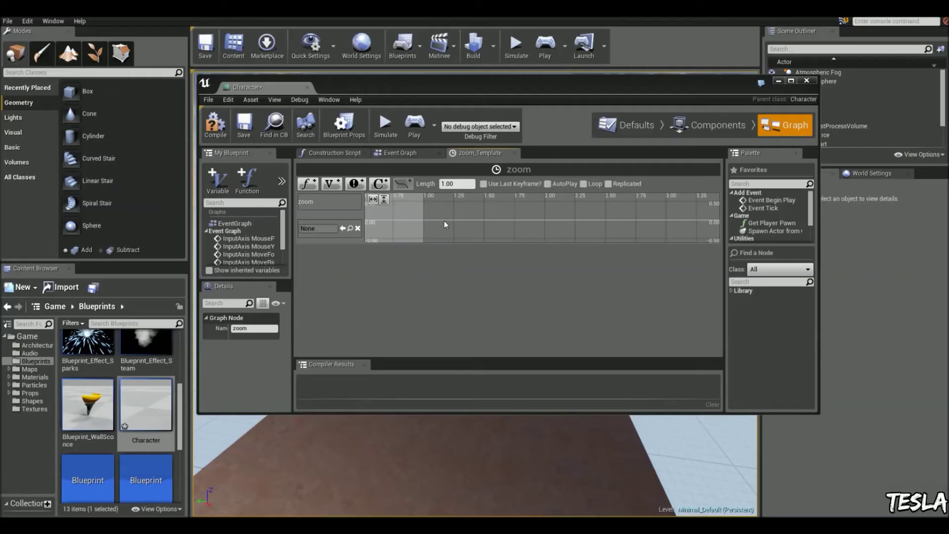
right_drag(444, 221, 538, 222)
scroll(538, 223, up, 2)
scroll(544, 222, up, 2)
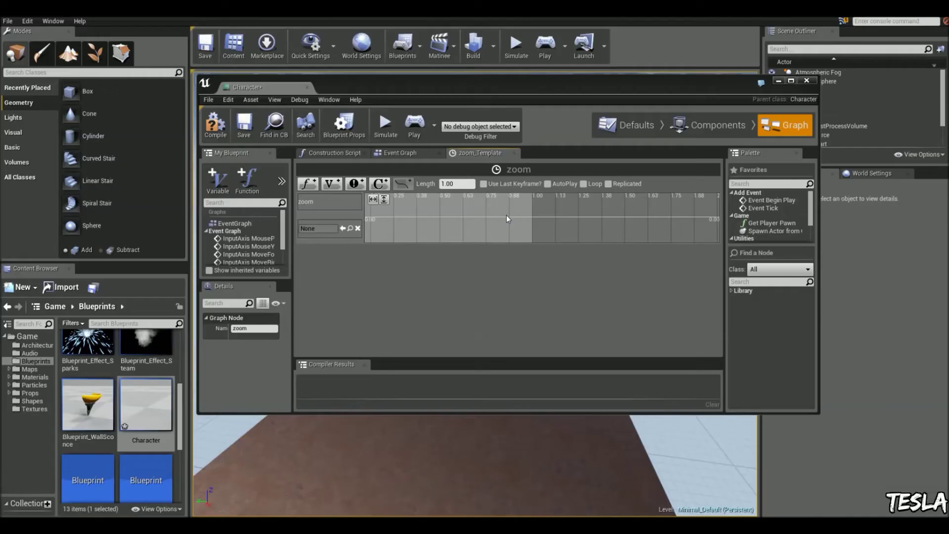
scroll(506, 217, up, 4)
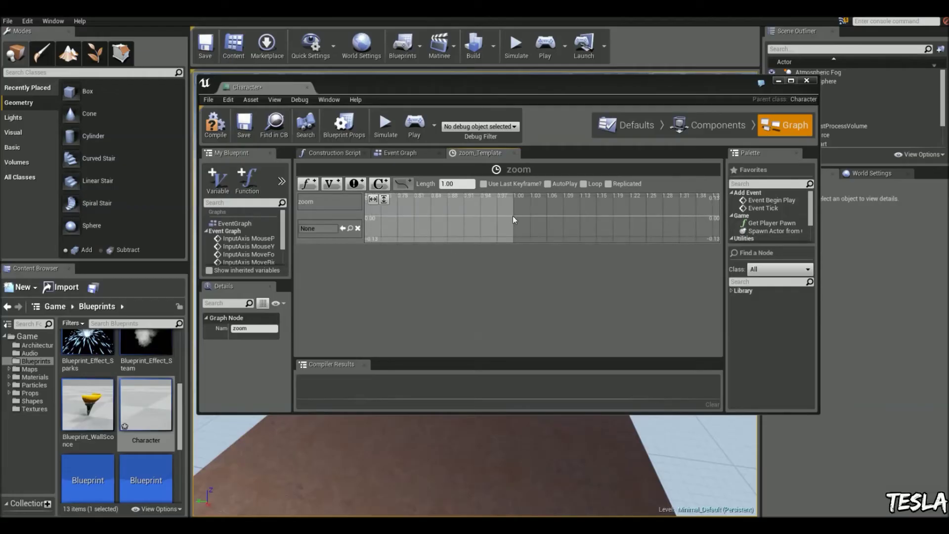
shift+click(512, 215)
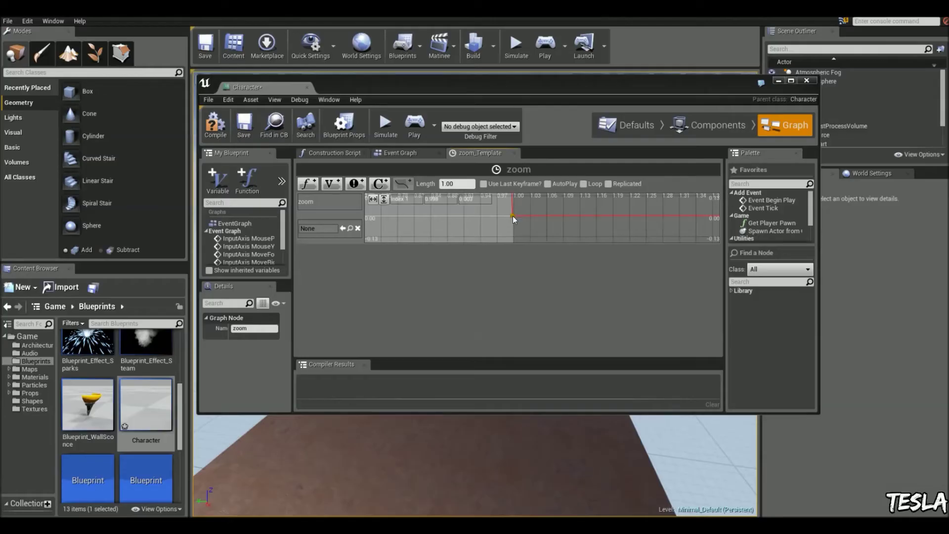
click(441, 199)
click(475, 198)
text(25)
key(Return)
scroll(530, 222, down, 13)
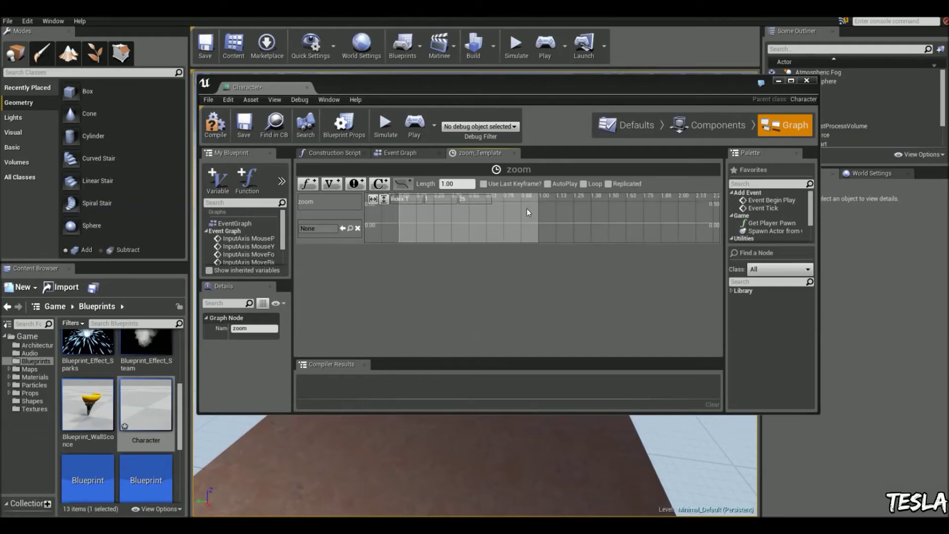
mouse_move(527, 209)
right_down()
mouse_move(529, 241)
mouse_move(509, 208)
right_up()
scroll(533, 241, down, 3)
scroll(520, 216, down, 10)
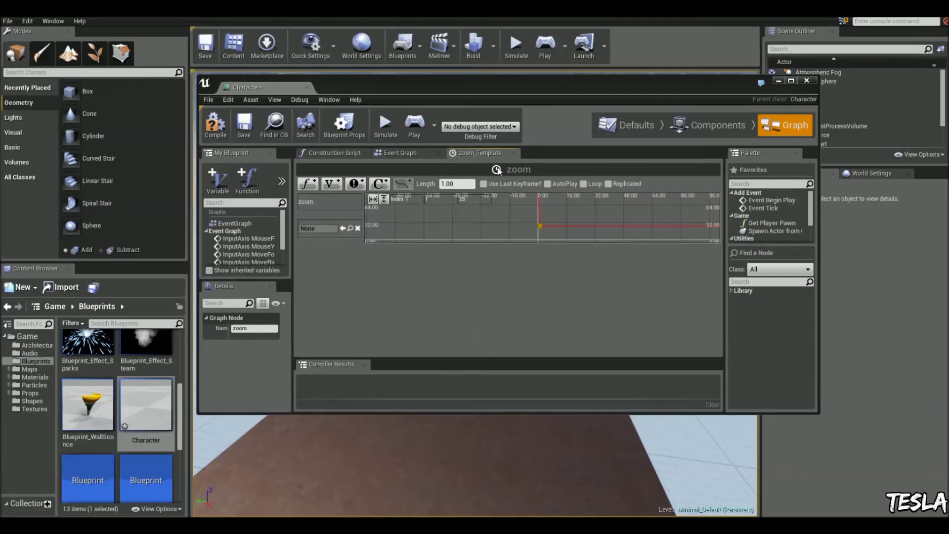
click(515, 153)
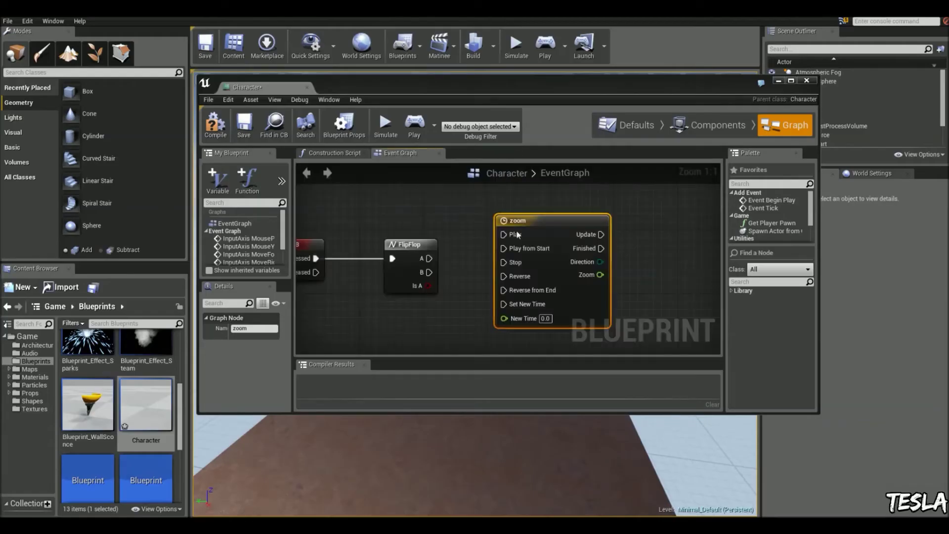
Step: Connect the FlipFlop's A output to the zoom timeline's Play input and its B output to Reverse
drag(425, 258, 512, 234)
drag(429, 272, 511, 276)
click(475, 262)
right_drag(475, 261, 498, 263)
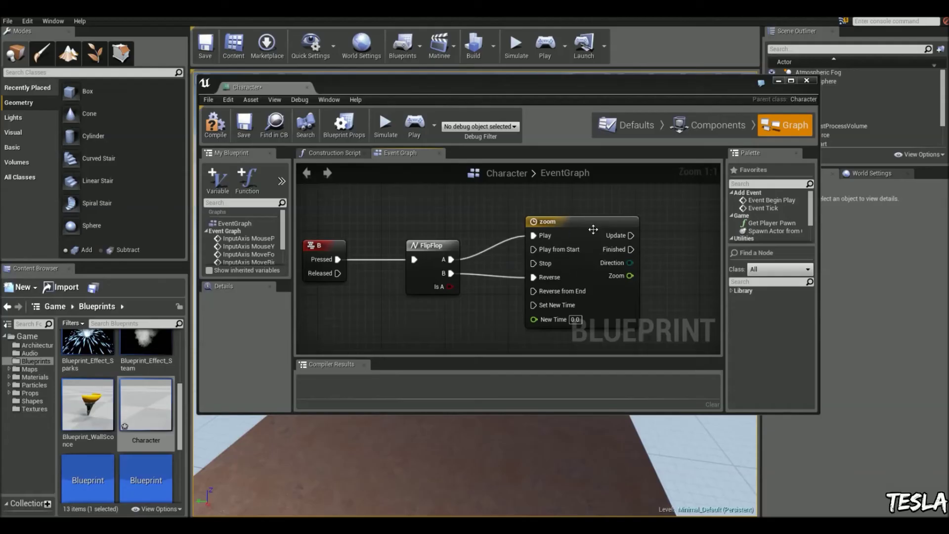
right_drag(611, 241, 515, 225)
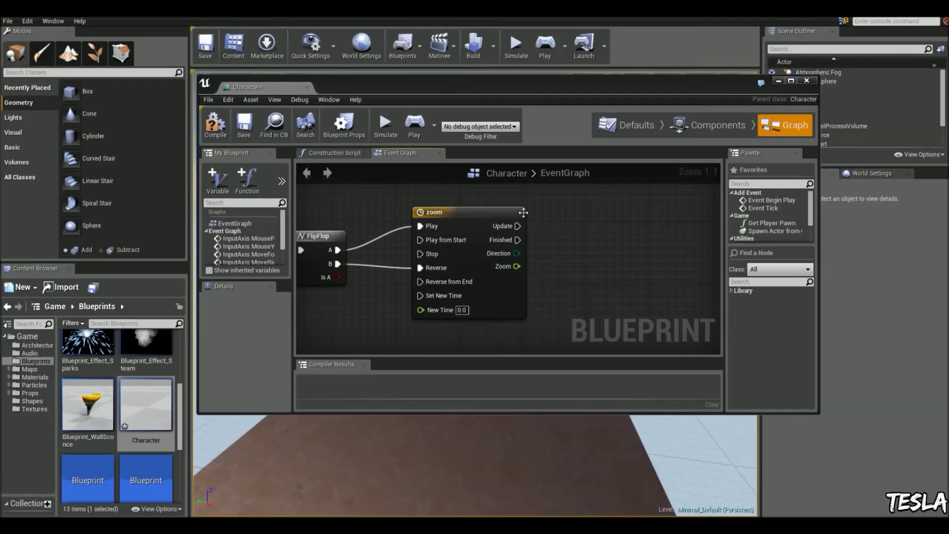
scroll(515, 225, down, 1)
drag(511, 213, 497, 214)
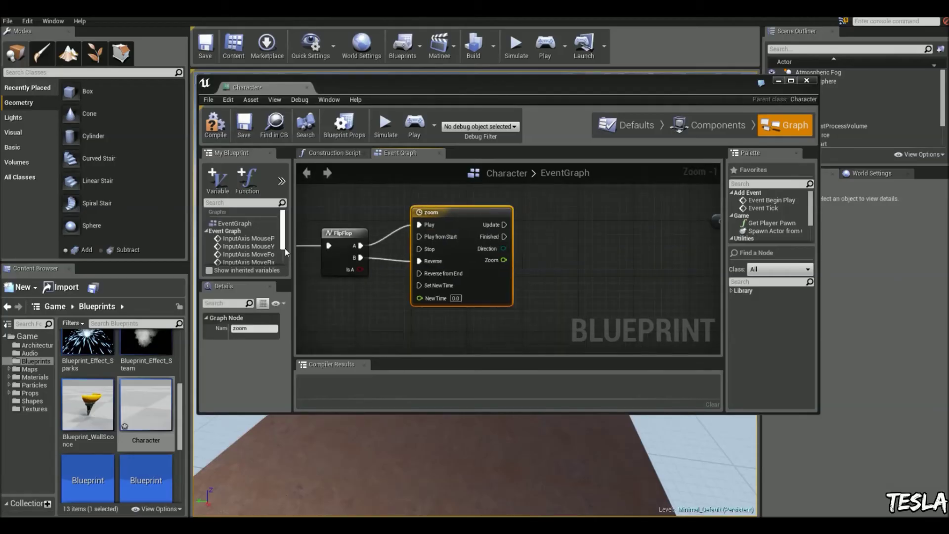
Step: Add a Camera component to the Character blueprint and raise it to a Z location of 80
scroll(269, 245, down, 2)
click(709, 128)
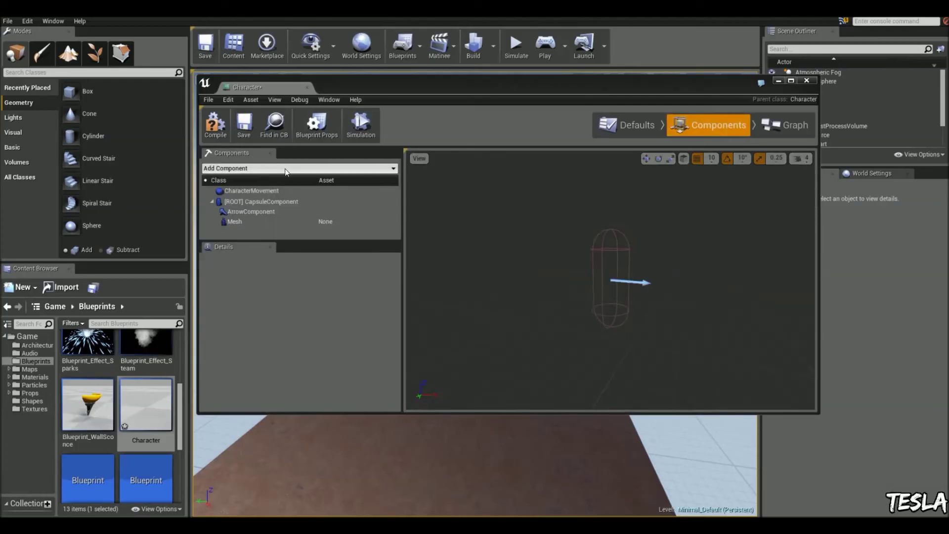
click(286, 170)
scroll(281, 285, down, 5)
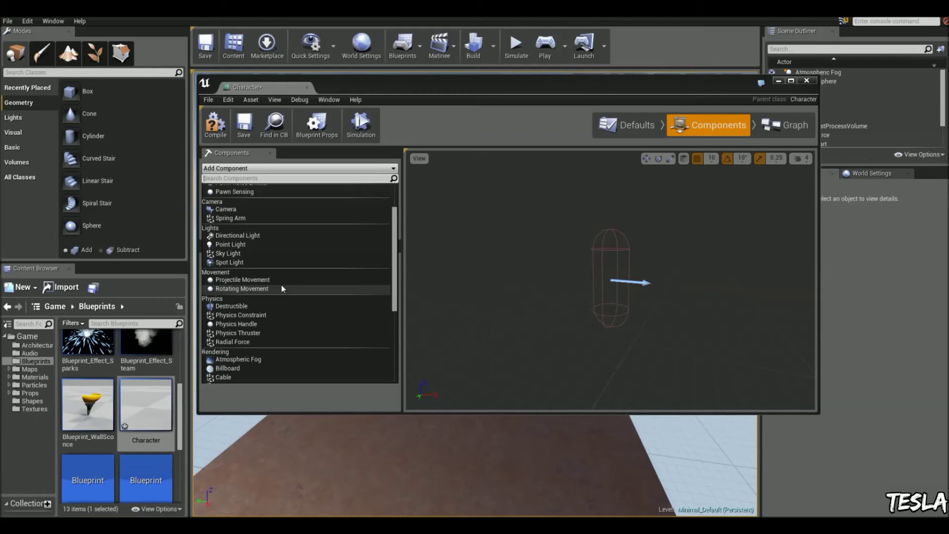
scroll(281, 288, up, 5)
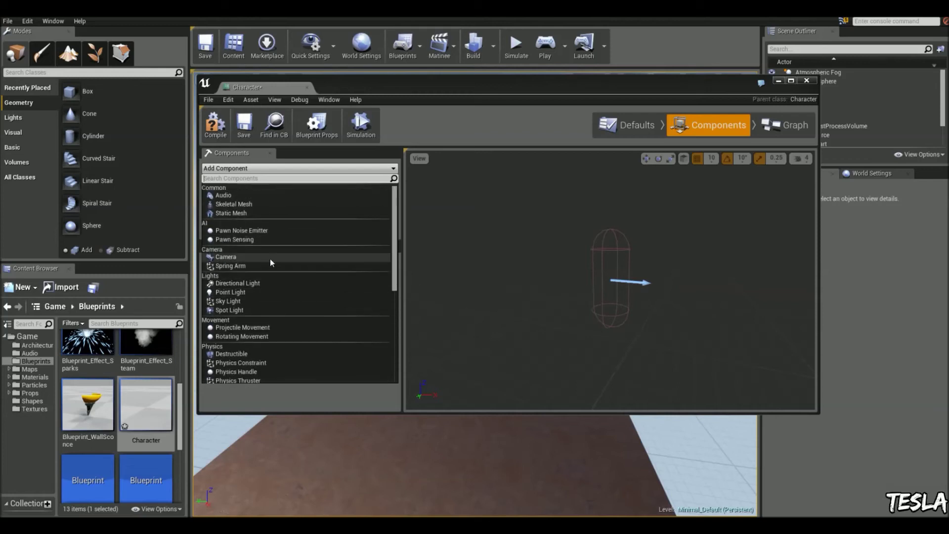
scroll(270, 297, down, 7)
scroll(269, 293, down, 2)
scroll(254, 292, up, 6)
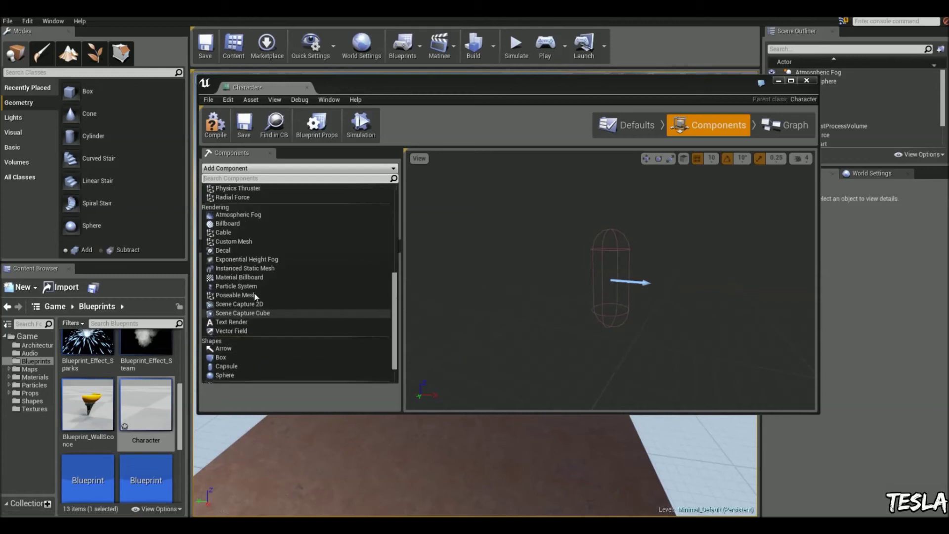
scroll(247, 256, up, 3)
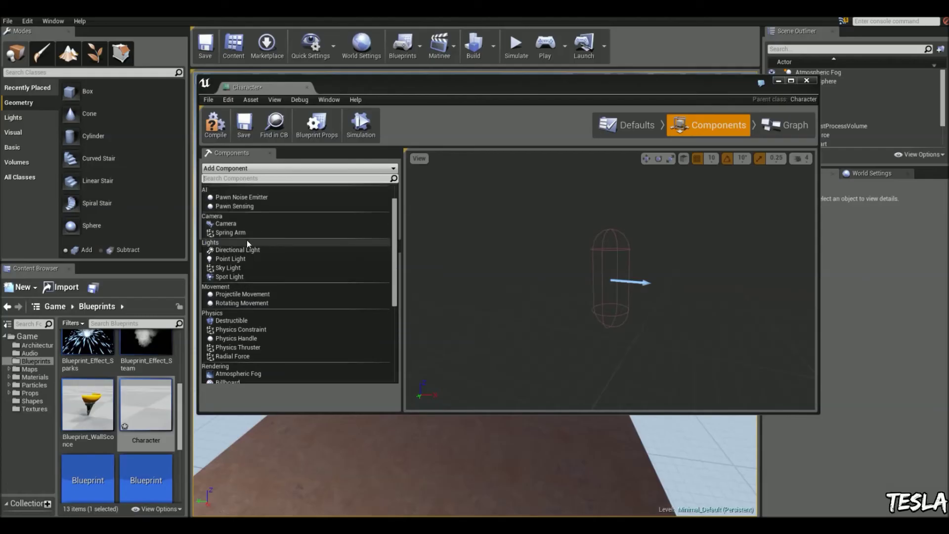
click(233, 239)
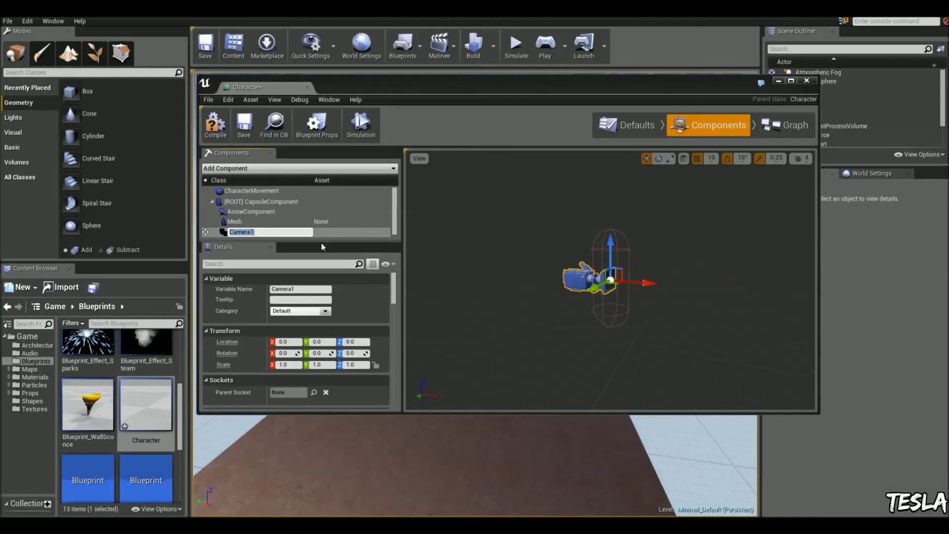
drag(610, 246, 611, 198)
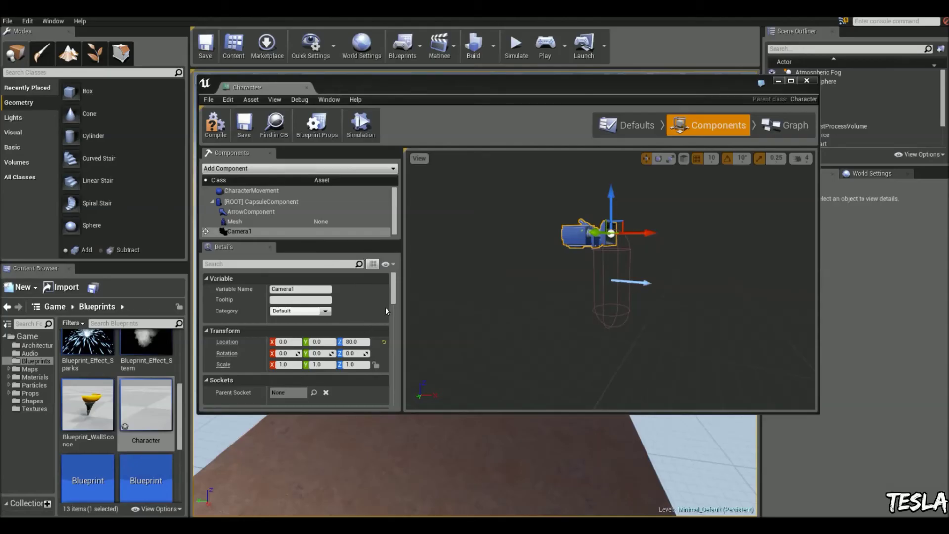
scroll(387, 310, down, 5)
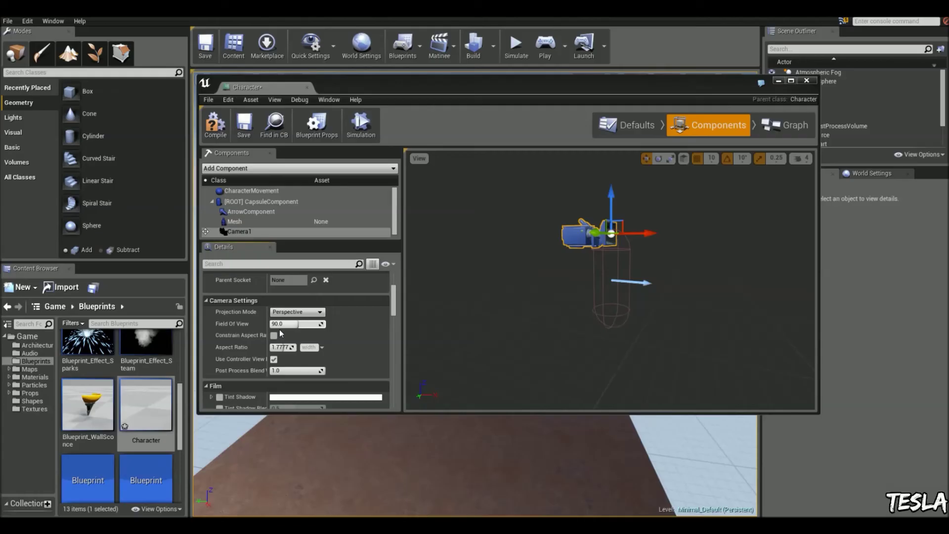
Step: Return to the Character's Event Graph and locate the zoom timeline node and the Camera1 variable
click(785, 125)
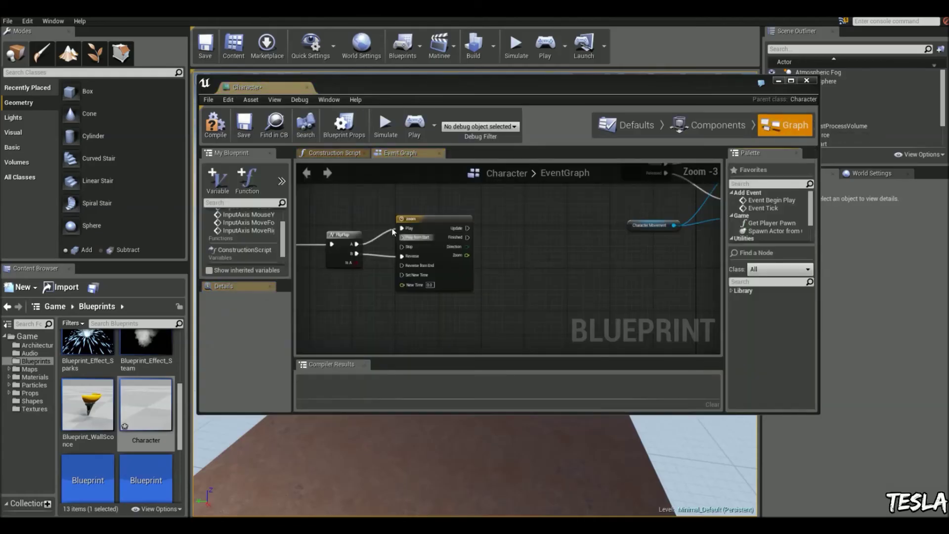
scroll(405, 210, up, 1)
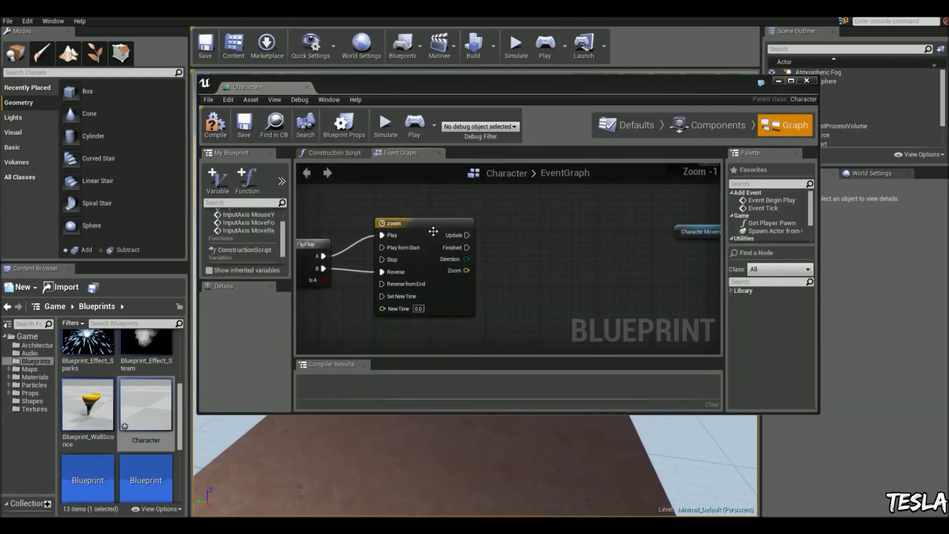
scroll(441, 238, up, 1)
scroll(240, 242, down, 2)
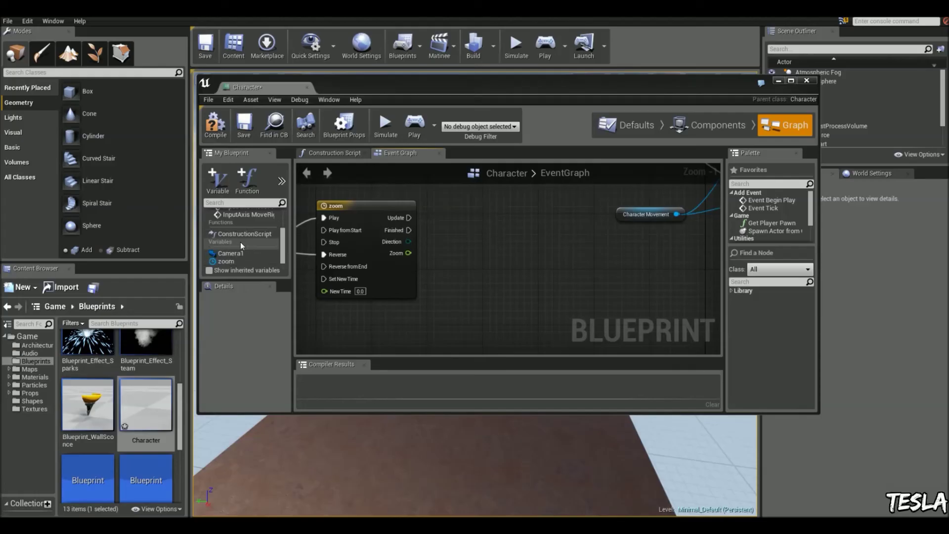
drag(241, 260, 474, 308)
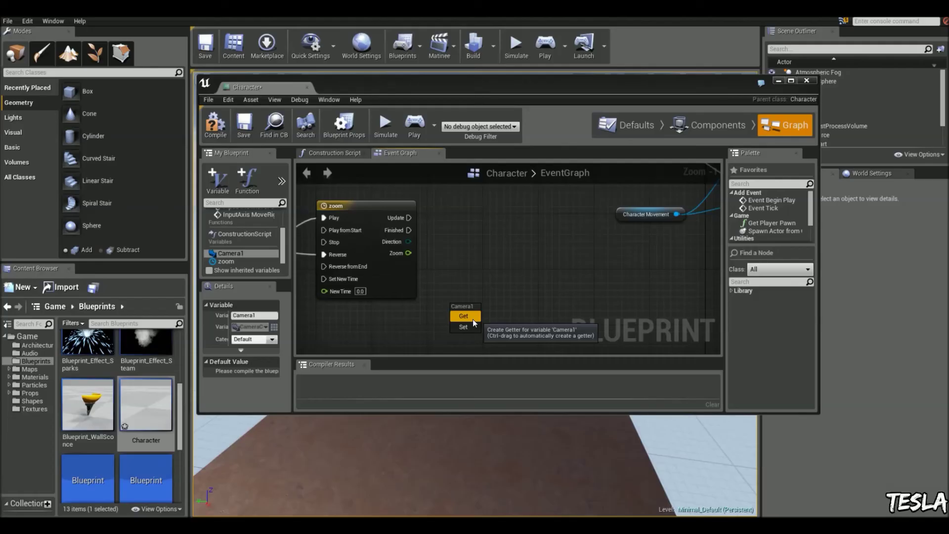
click(473, 328)
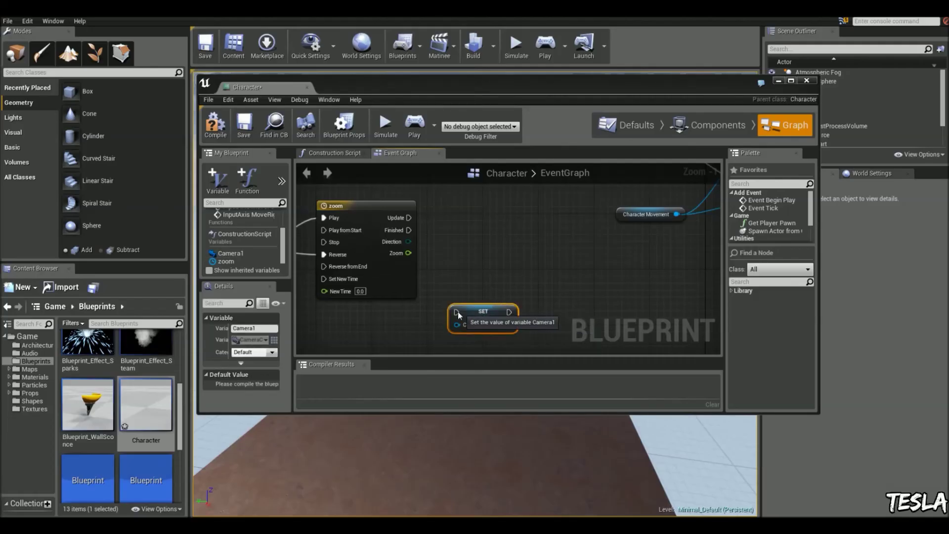
key(Delete)
Step: Place a Camera1 getter in the Event Graph and create a Set Field Of View node from its output
drag(253, 254, 575, 306)
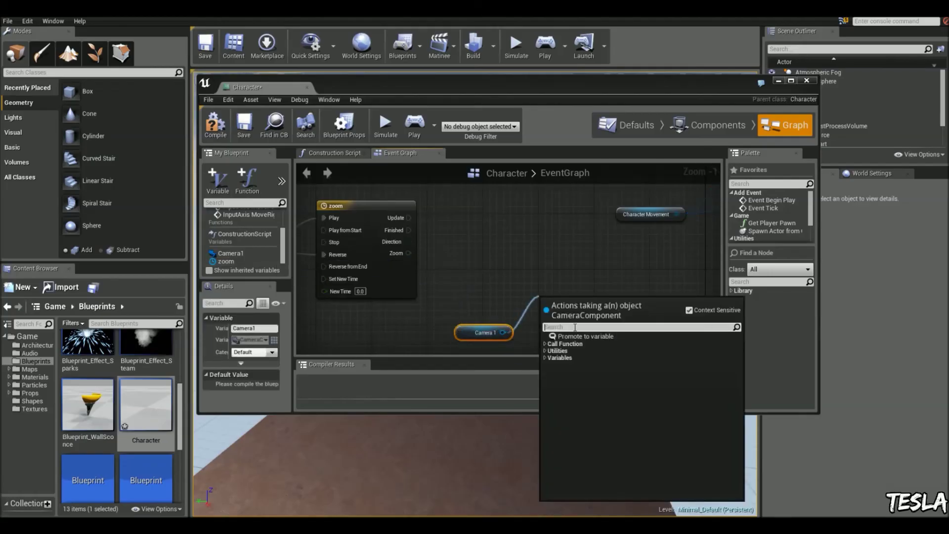
text(set field)
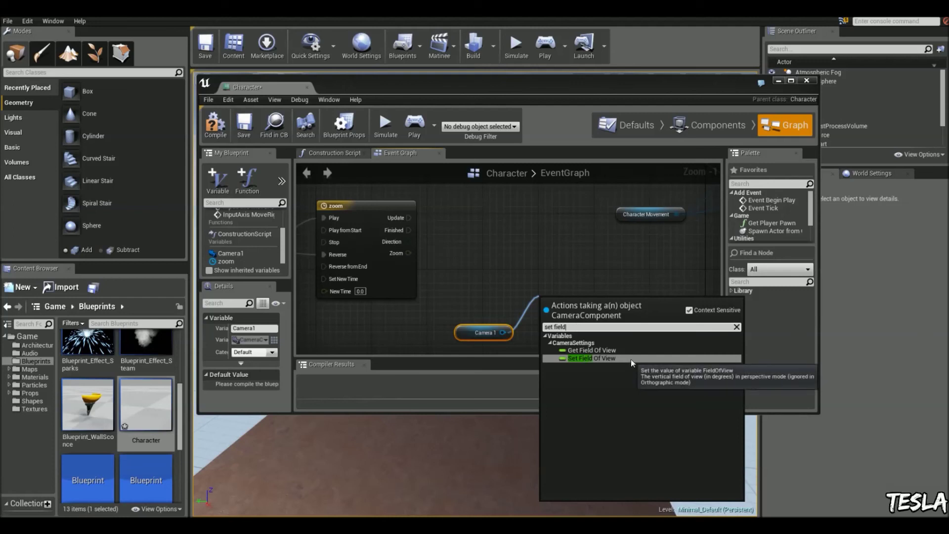
click(632, 358)
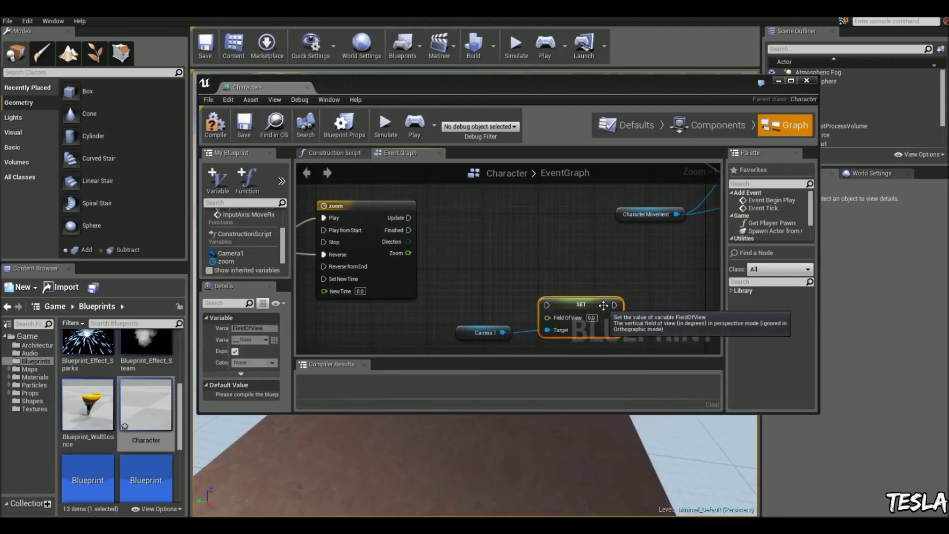
Step: Connect the zoom timeline's Zoom output to Field Of View and Update to the Set node's execution input, then compile and minimize the blueprint
drag(408, 253, 559, 254)
drag(408, 218, 533, 249)
click(550, 225)
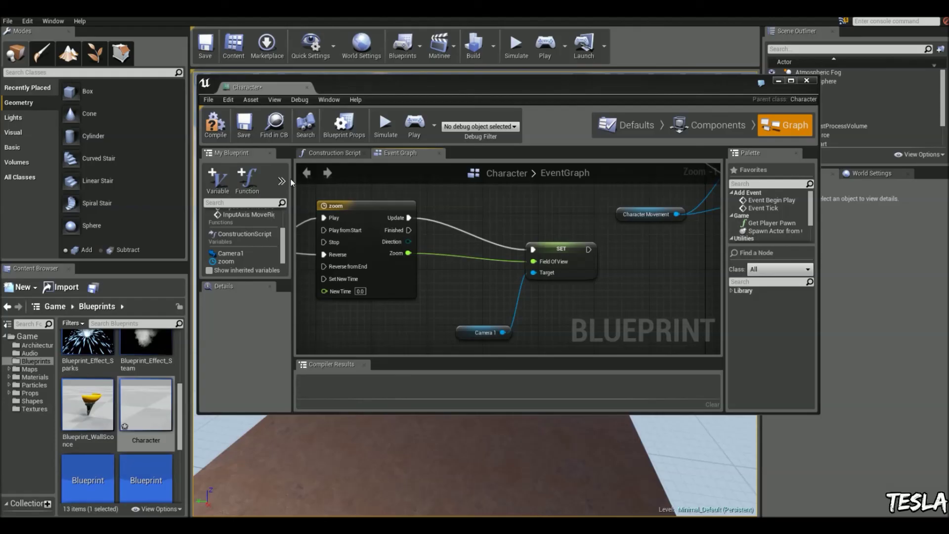
key(F7)
click(779, 80)
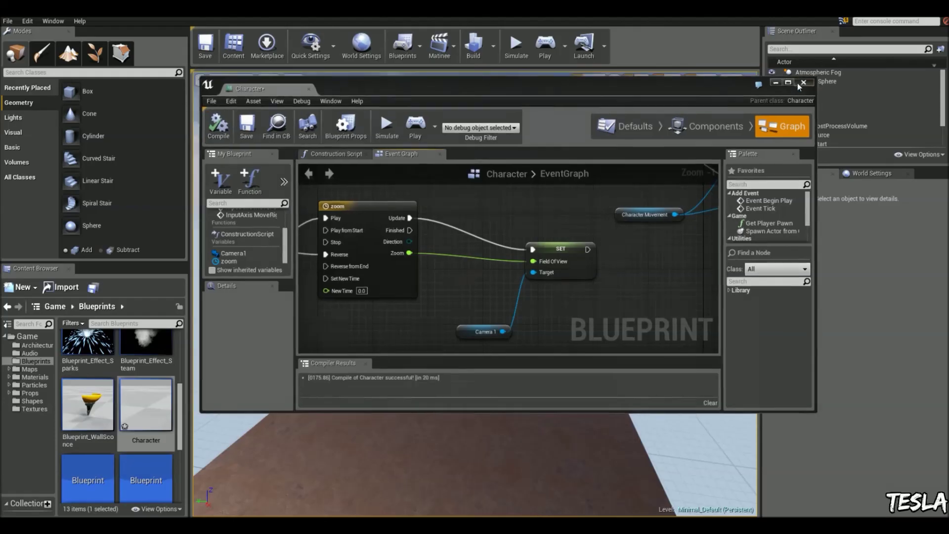
Step: Play the level, test the camera zoom while moving around the table and chairs, and stop the play session
click(545, 46)
right_click(474, 292)
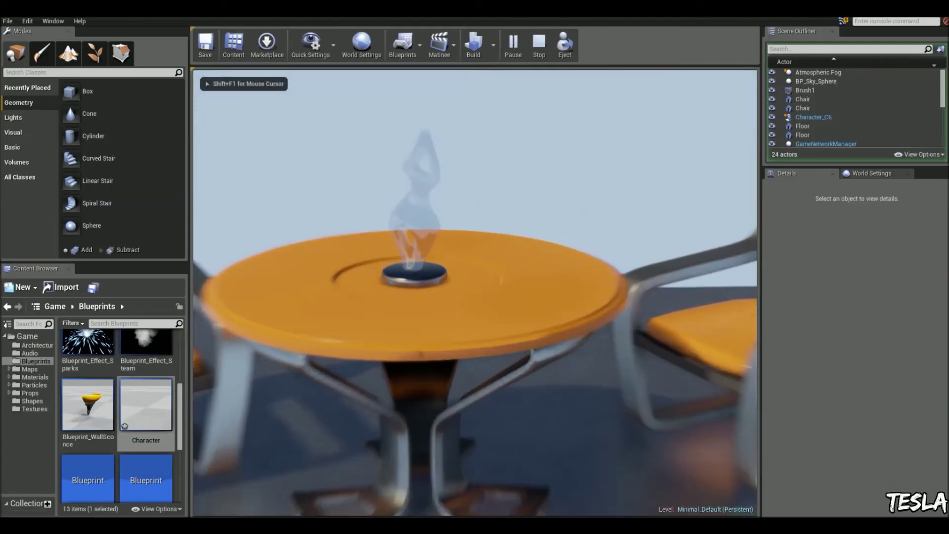
key(s)
key(w)
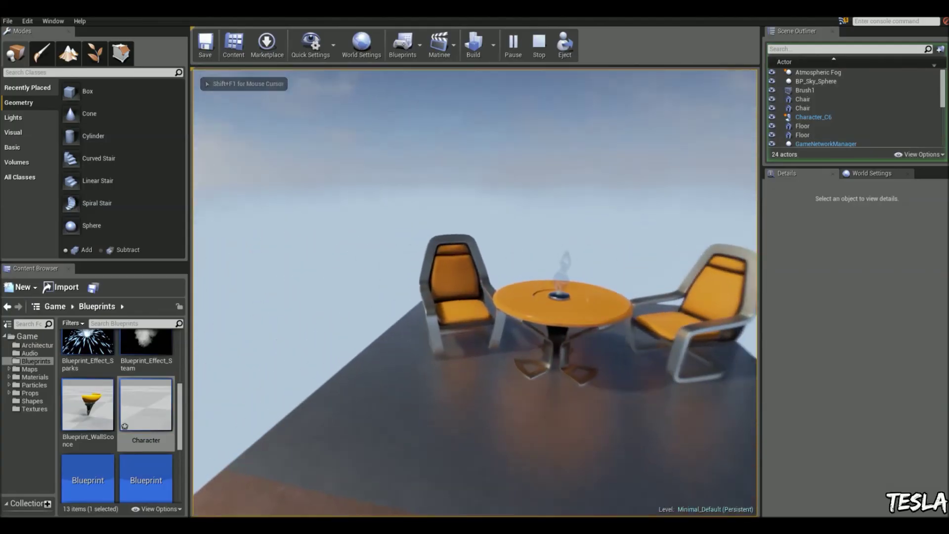
key(s)
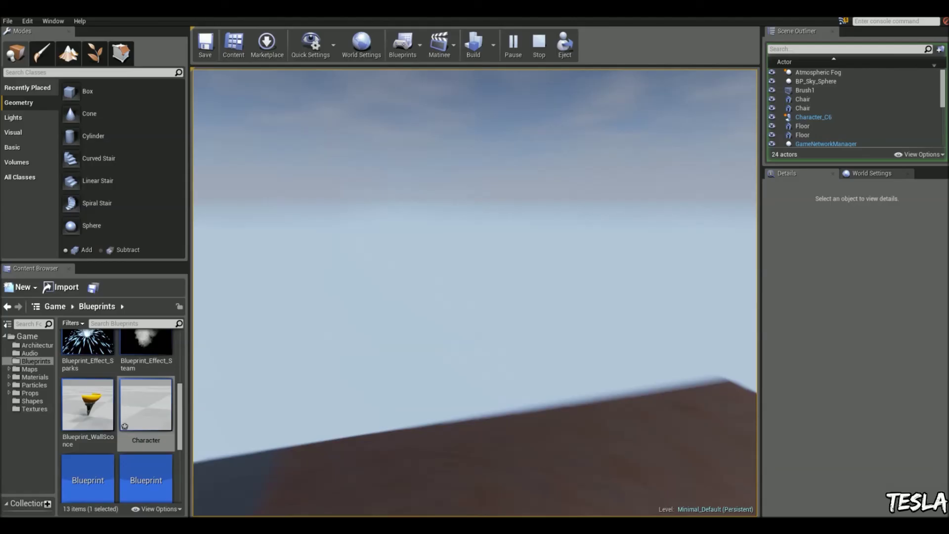
key(w)
key(s)
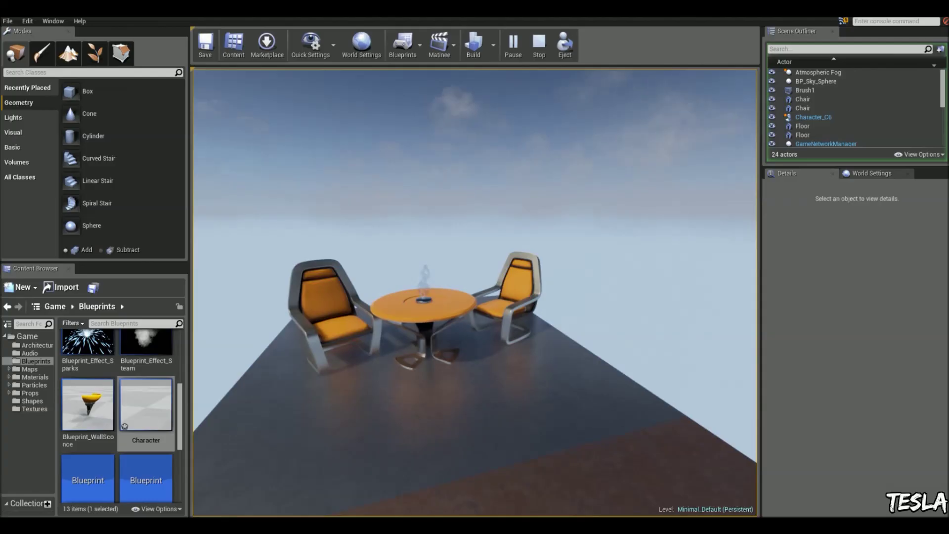
key(Escape)
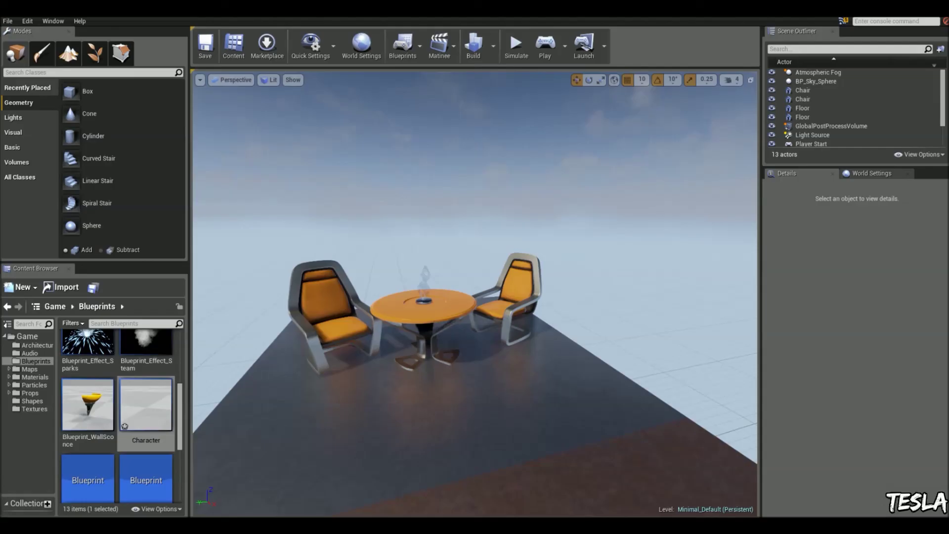